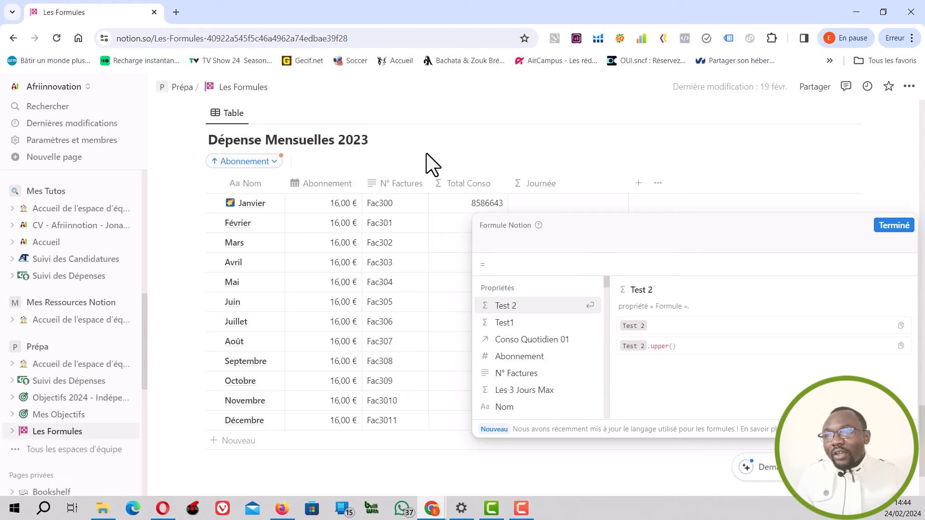
Close the formula editor and review the day names and relations in the Conso Quotidien 01 table
{"action": "left_click", "coordinate": [452, 143]}
{"action": "scroll", "coordinate": [448, 149], "scroll_direction": "up", "scroll_amount": 15}
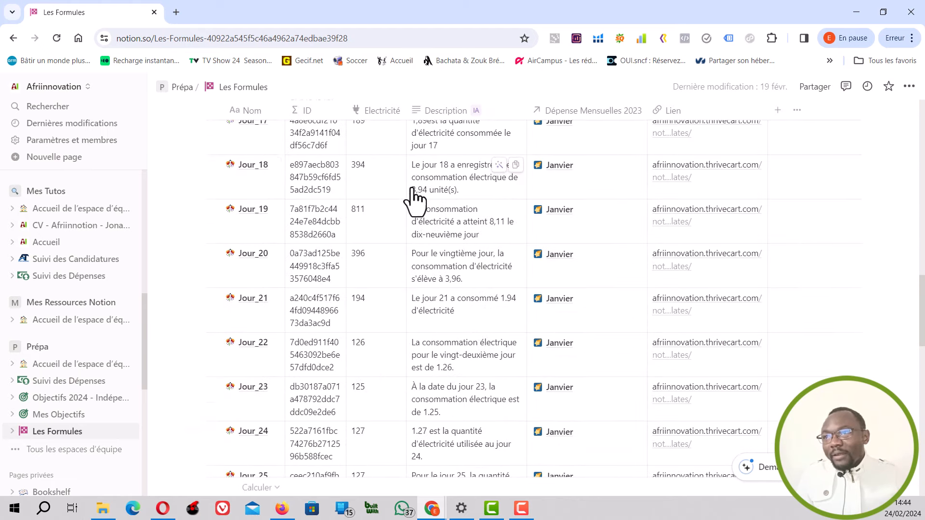
{"action": "scroll", "coordinate": [413, 201], "scroll_direction": "up", "scroll_amount": 15}
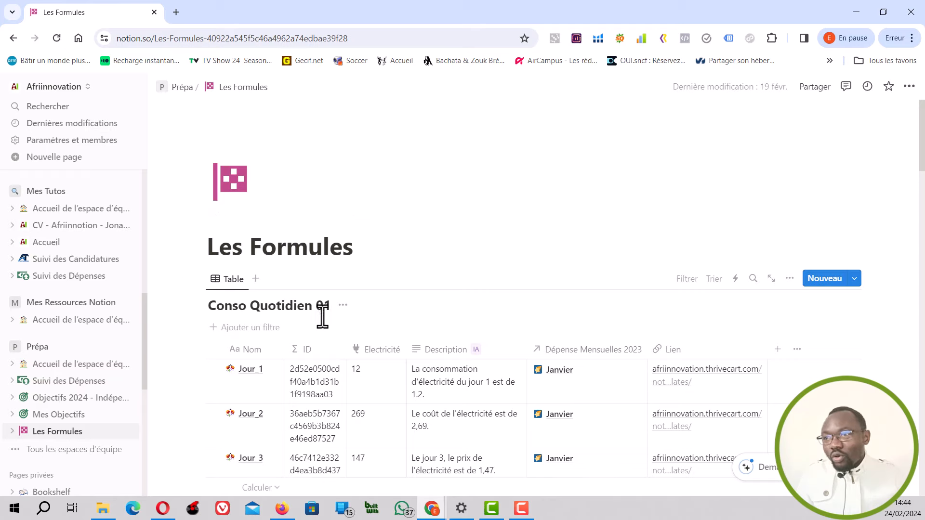
{"action": "scroll", "coordinate": [332, 318], "scroll_direction": "down", "scroll_amount": 2}
{"action": "scroll", "coordinate": [332, 321], "scroll_direction": "down", "scroll_amount": 20}
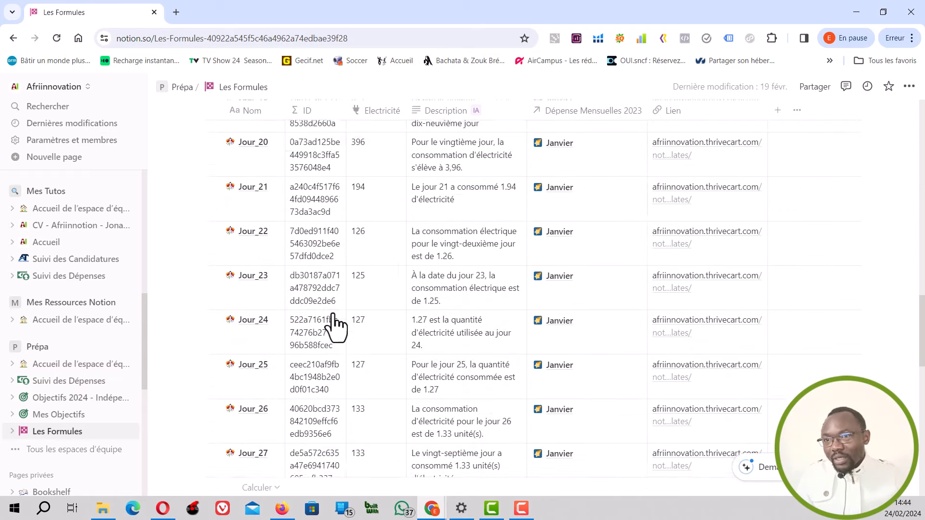
{"action": "scroll", "coordinate": [333, 328], "scroll_direction": "down", "scroll_amount": 6}
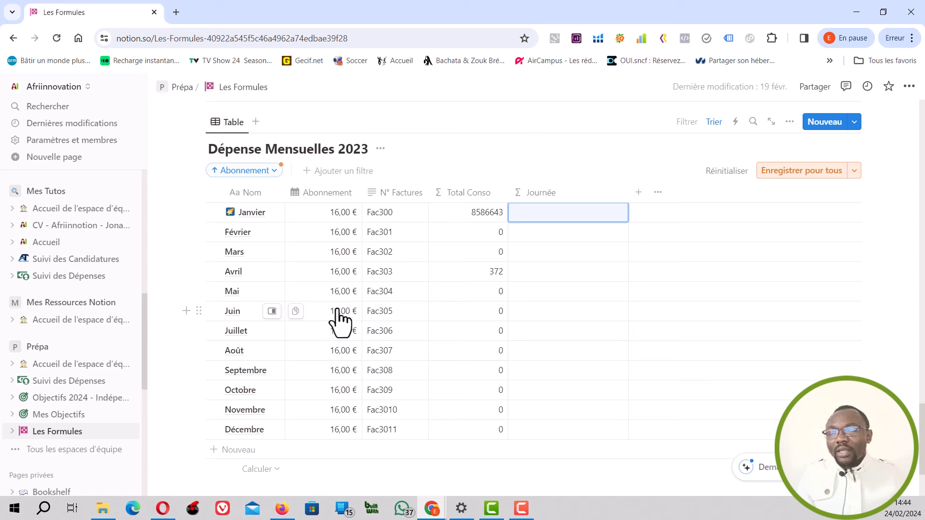
In the Journée formula of Dépense Mensuelles 2023, insert replaceAll() with the Conso Quotidien 01 property as its text argument
{"action": "left_click", "coordinate": [595, 213]}
{"action": "left_click", "coordinate": [595, 213]}
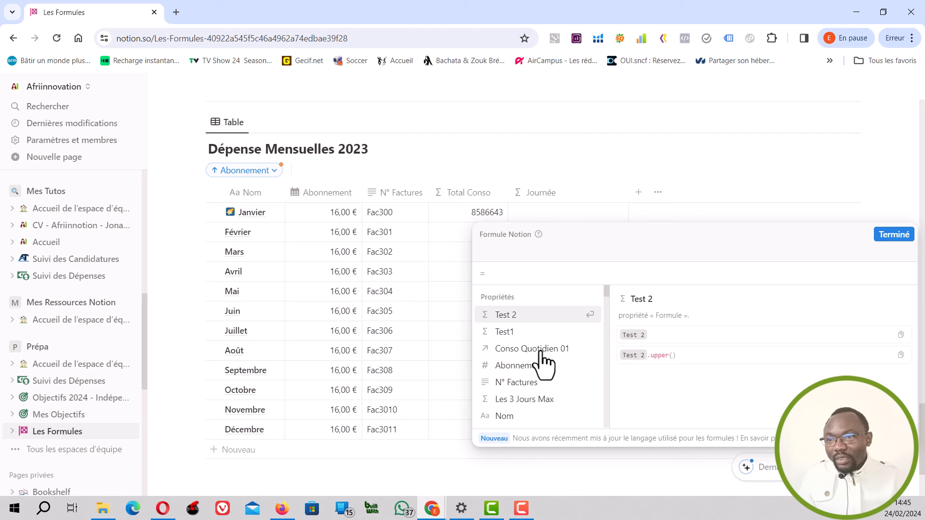
{"action": "type", "text": "repla"}
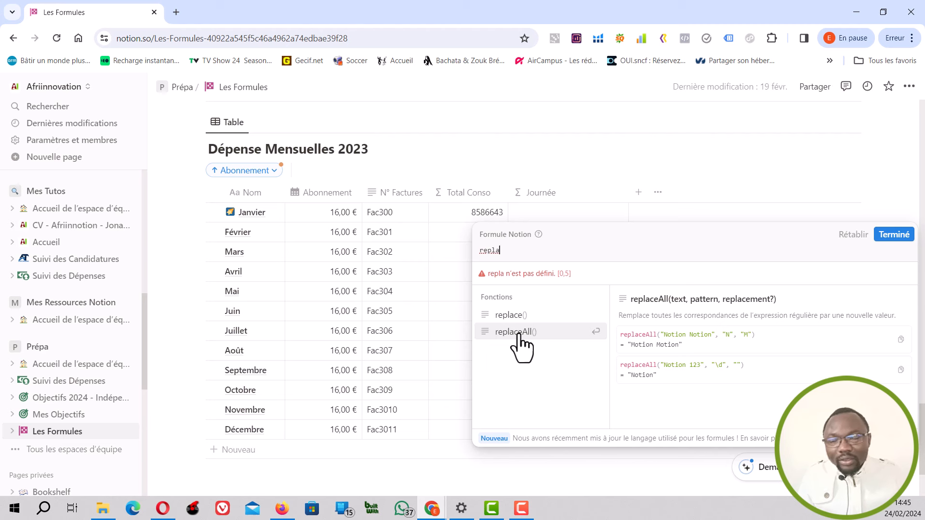
{"action": "left_click", "coordinate": [519, 335]}
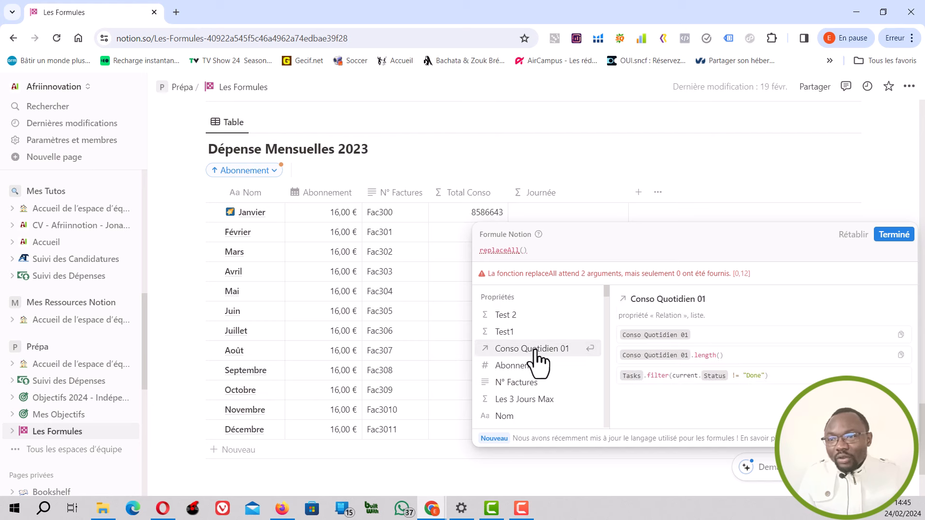
{"action": "left_click", "coordinate": [536, 351]}
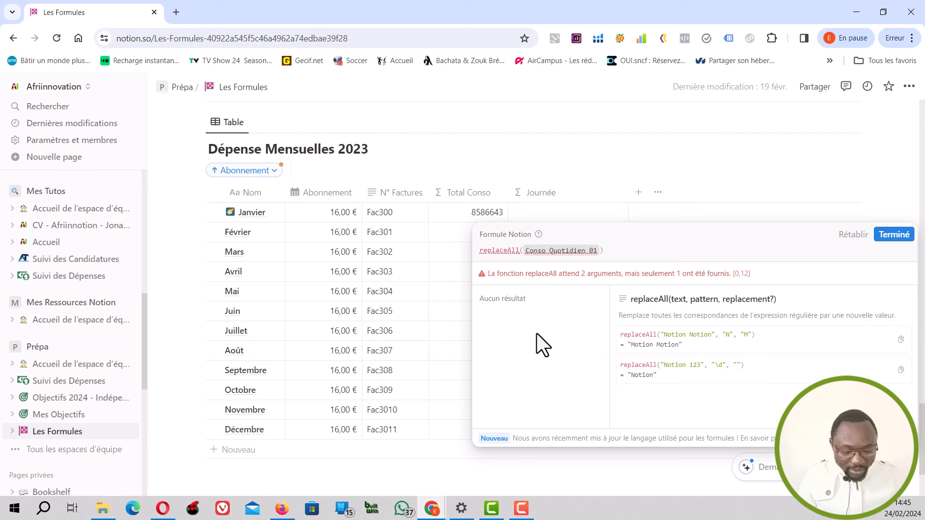
Add "Jour" as the search pattern of the replaceAll formula
{"action": "type", "text": ","}
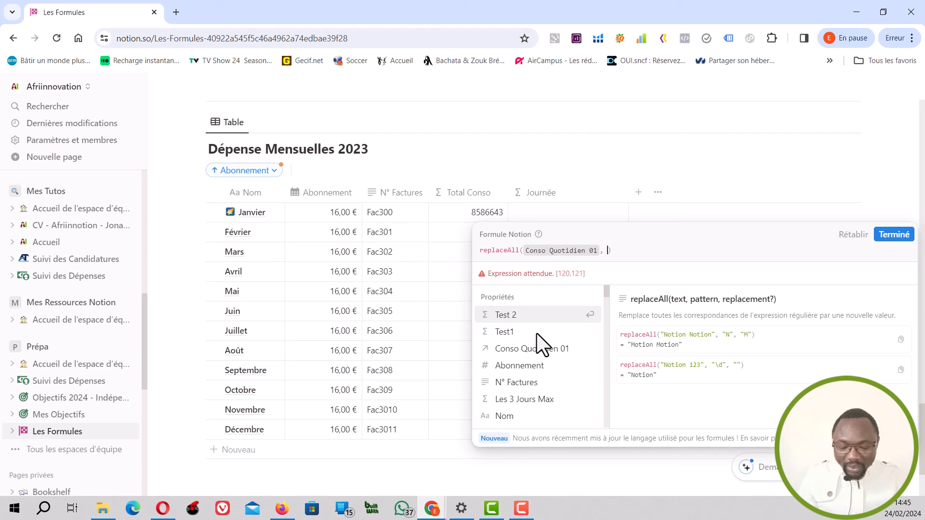
{"action": "type", "text": " \"Jou"}
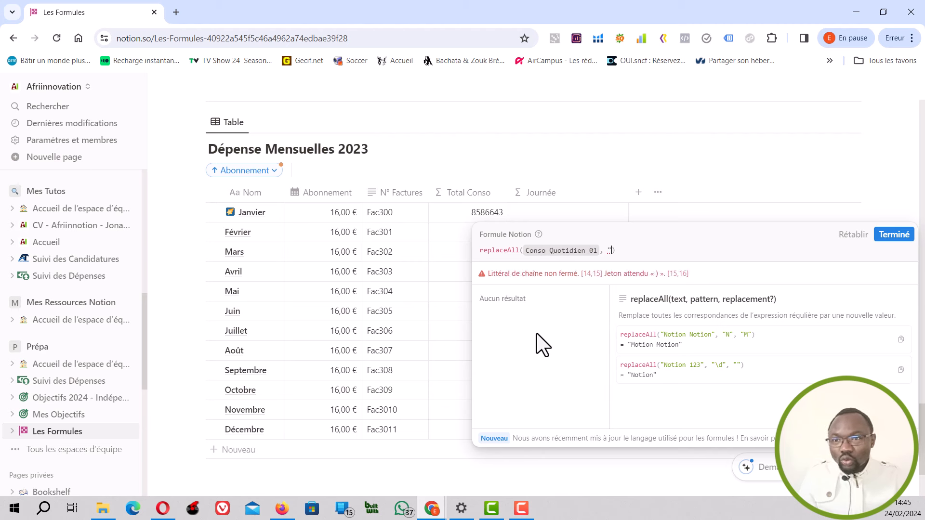
{"action": "type", "text": "r"}
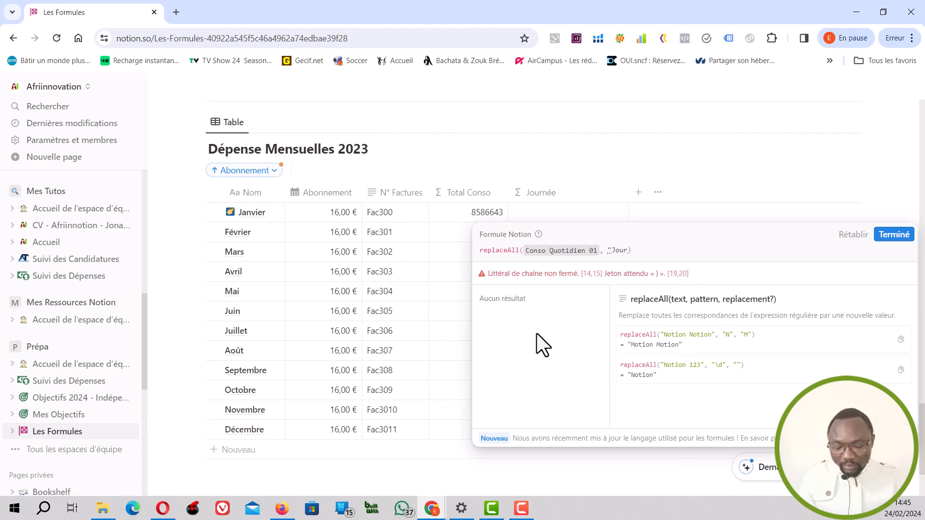
{"action": "type", "text": "\""}
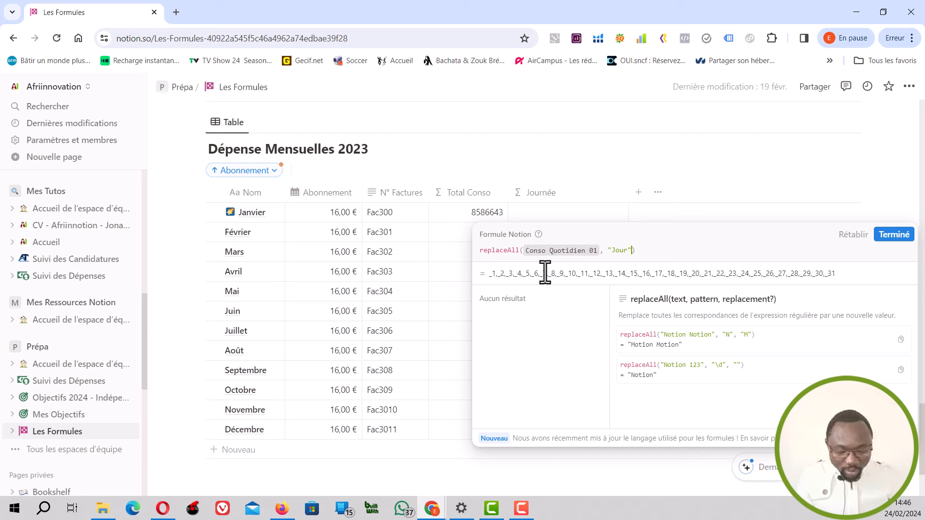
Add "Journée" as the replacement text of the replaceAll formula and apply it to the Journée column
{"action": "type", "text": ","}
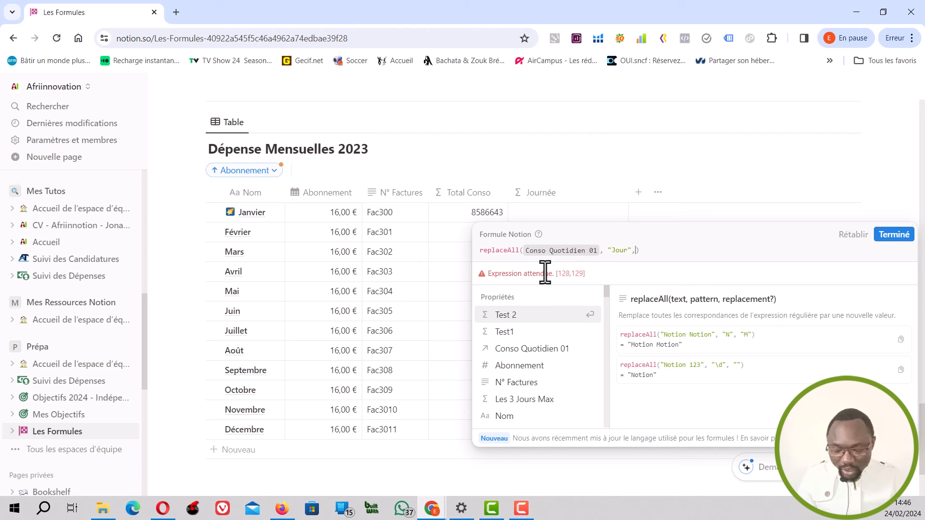
{"action": "type", "text": "\"Journé"}
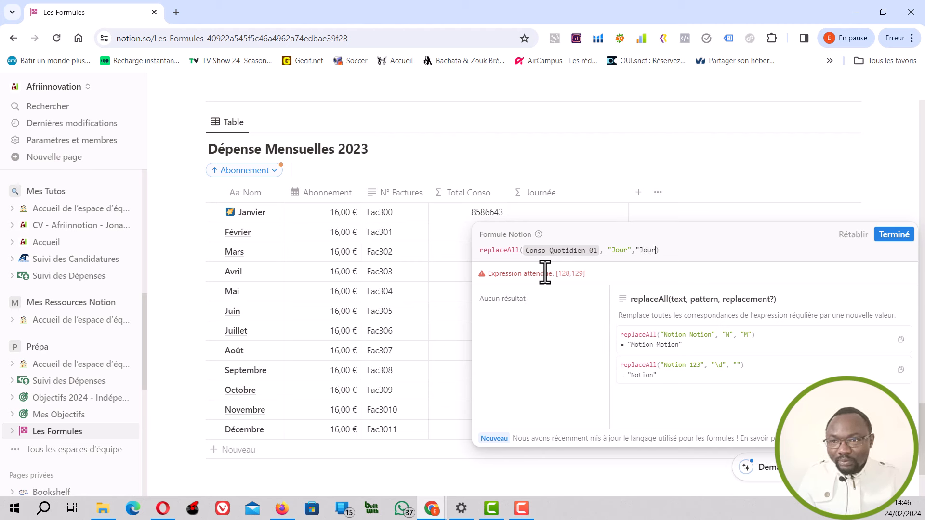
{"action": "type", "text": "e"}
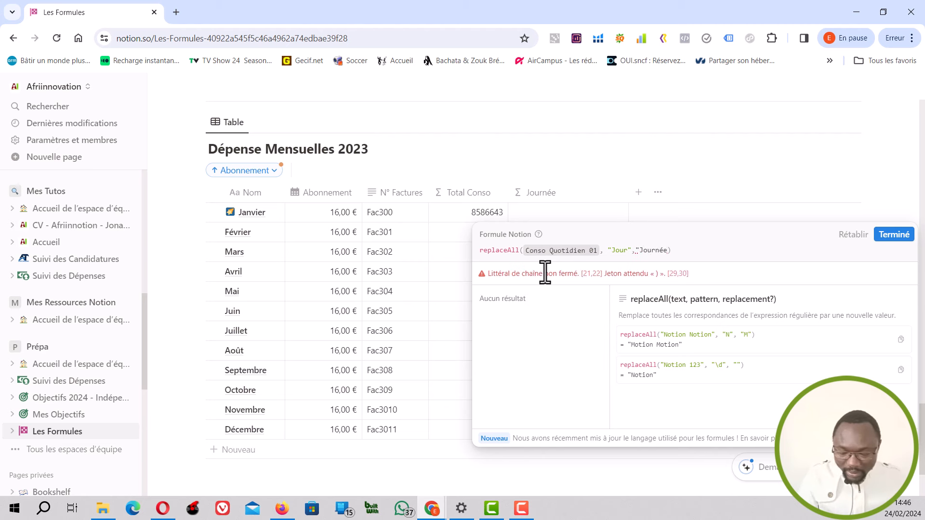
{"action": "type", "text": "\""}
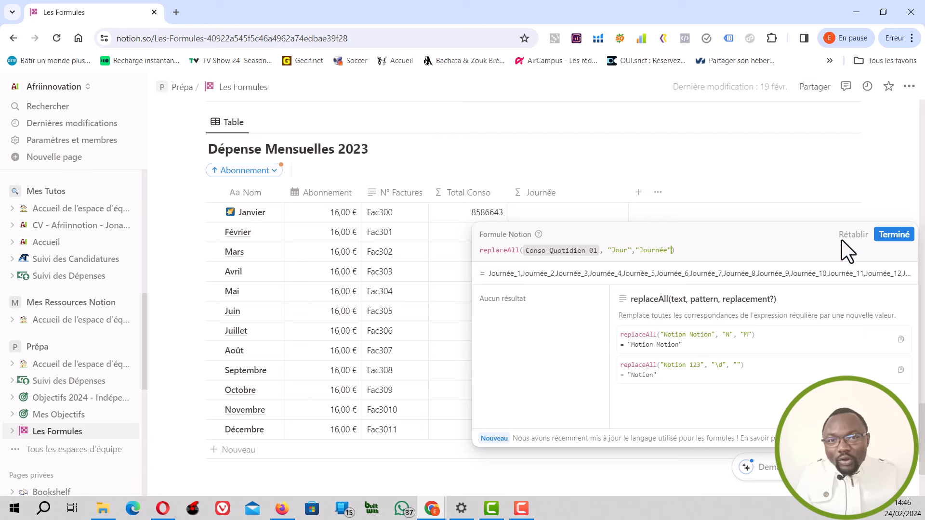
{"action": "left_click", "coordinate": [894, 236]}
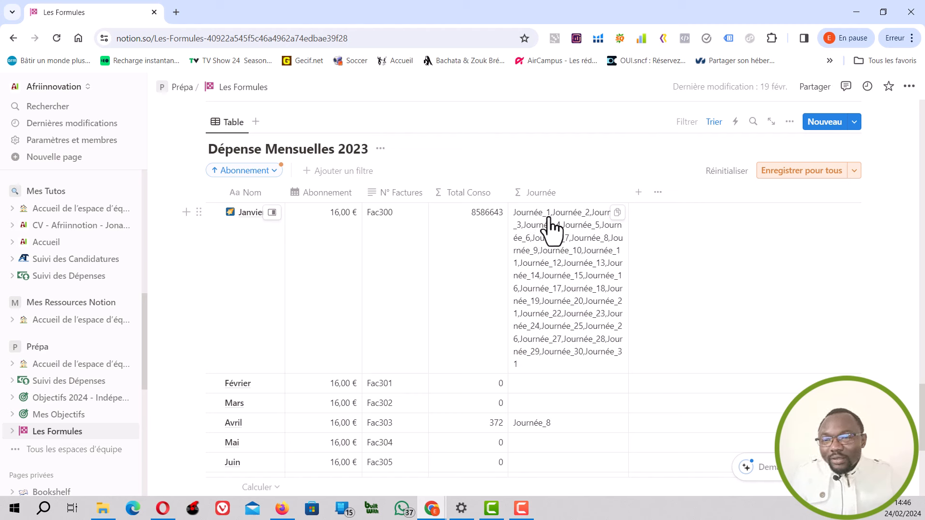
Change the search pattern in the Journée formula from "Jour" to the digit expression "\d", enclosed in quotation marks
{"action": "left_click", "coordinate": [628, 224]}
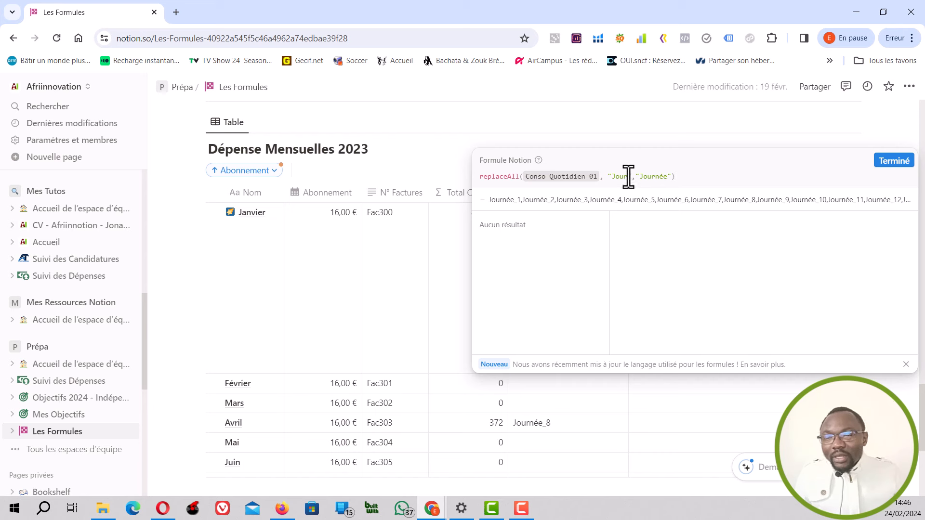
{"action": "left_click_drag", "start_coordinate": [630, 176], "coordinate": [610, 177]}
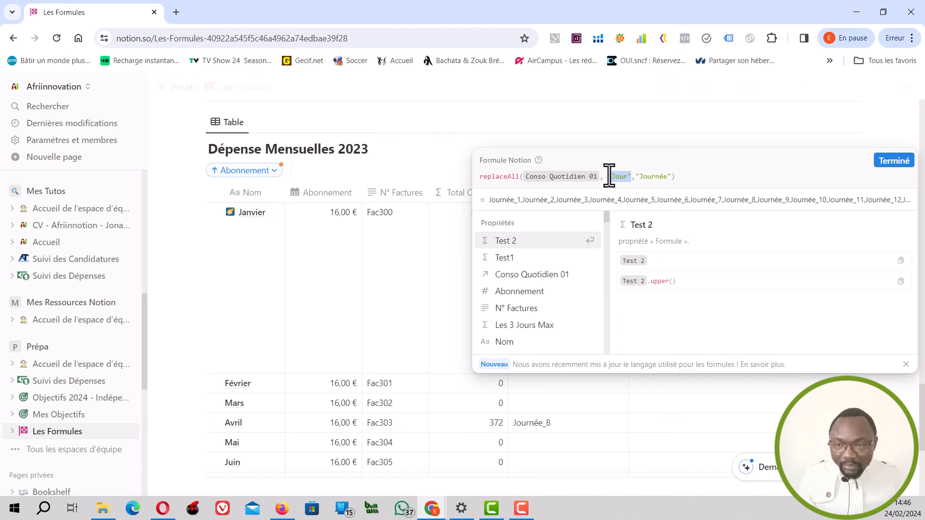
{"action": "key", "text": "BackSpace"}
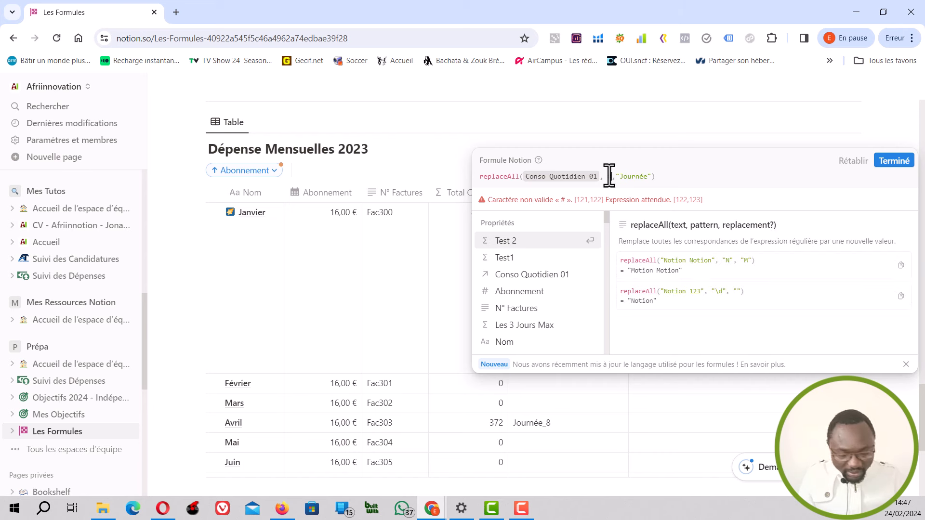
{"action": "key", "text": "BackSpace"}
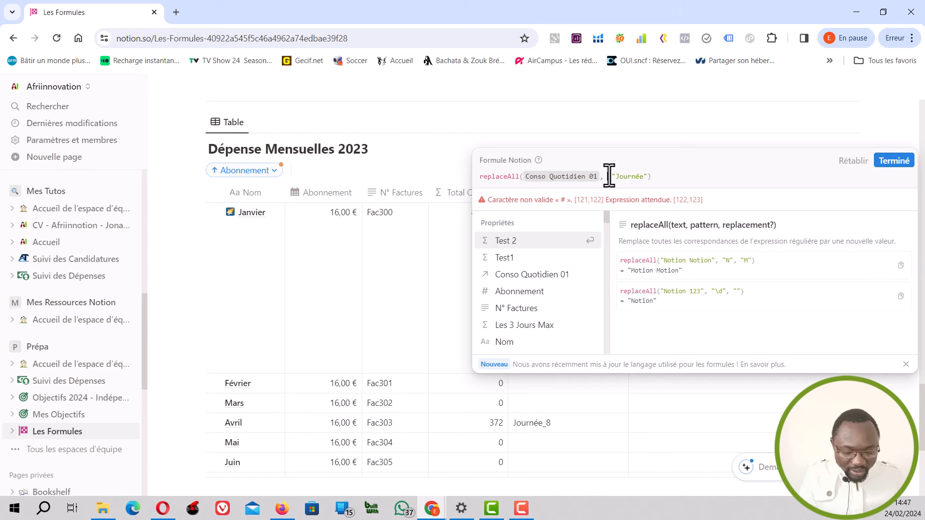
{"action": "type", "text": "\\d,"}
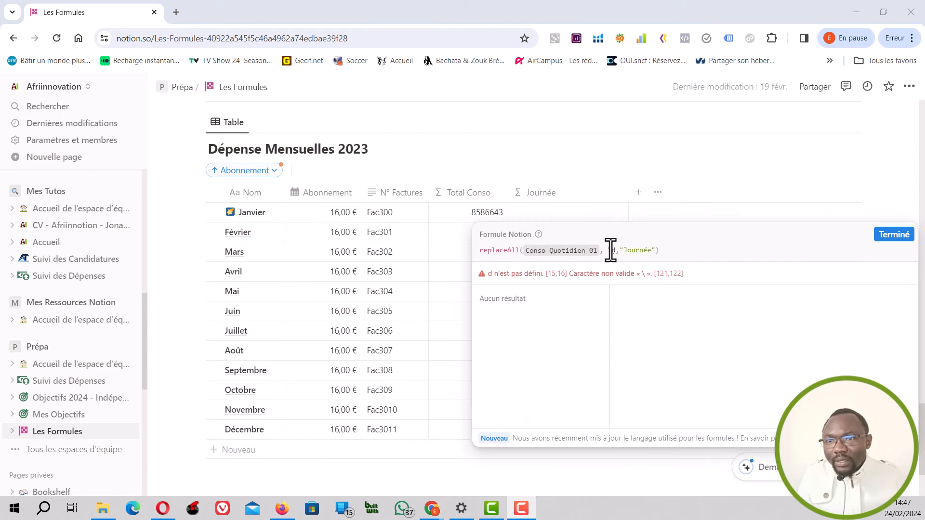
{"action": "left_click", "coordinate": [608, 250]}
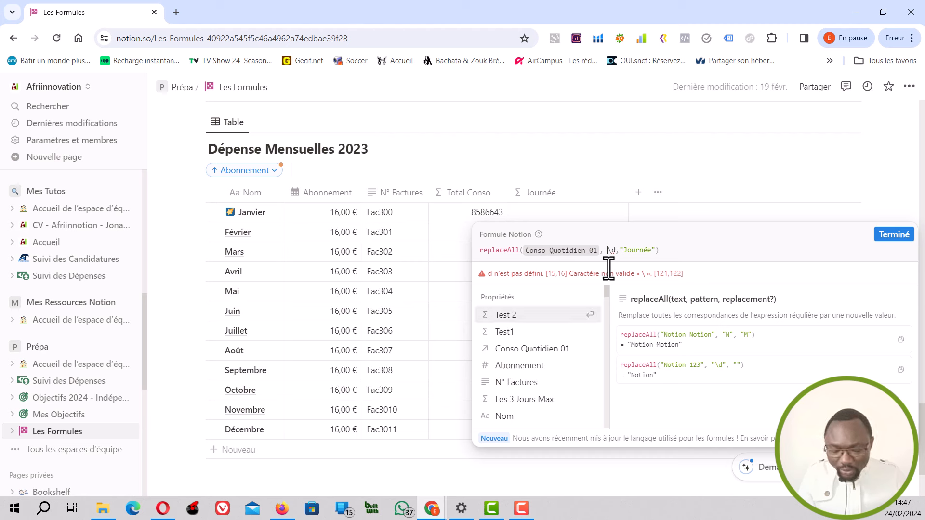
{"action": "type", "text": "\""}
{"action": "left_click", "coordinate": [619, 250]}
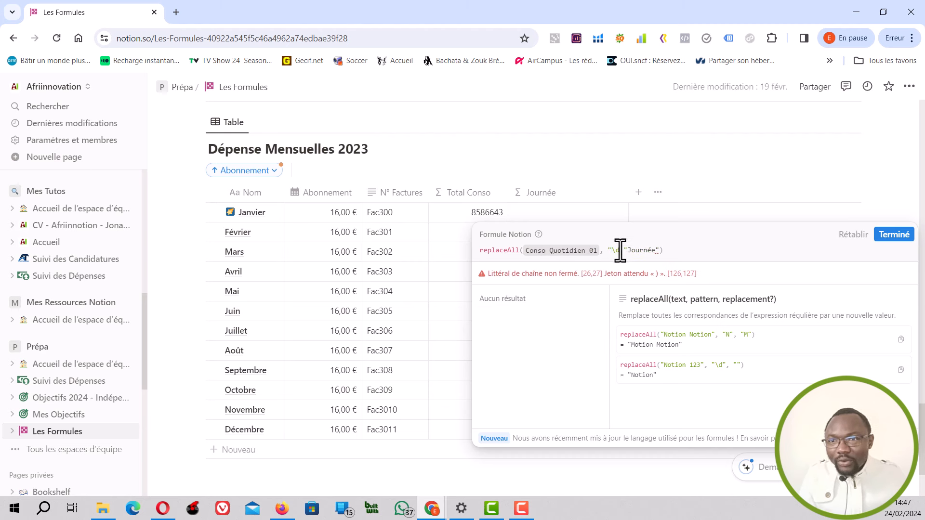
{"action": "type", "text": "\""}
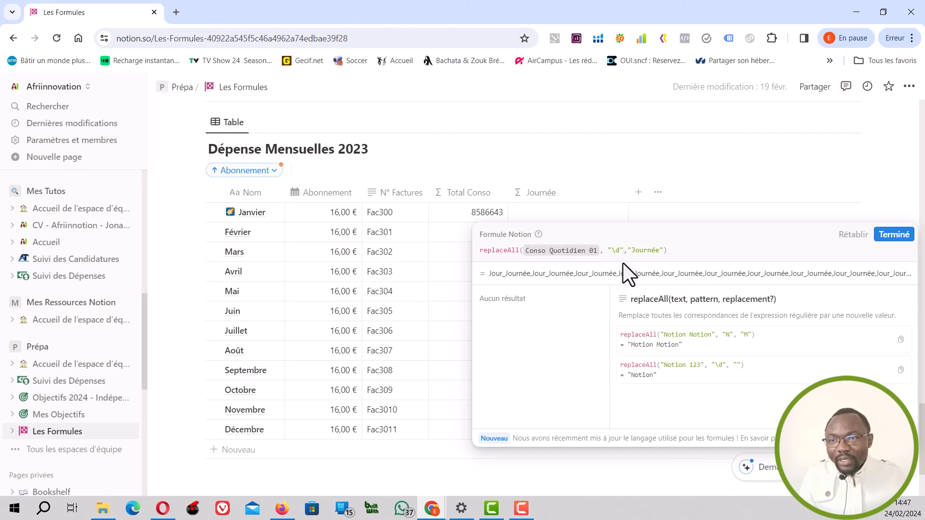
{"action": "type", "text": ","}
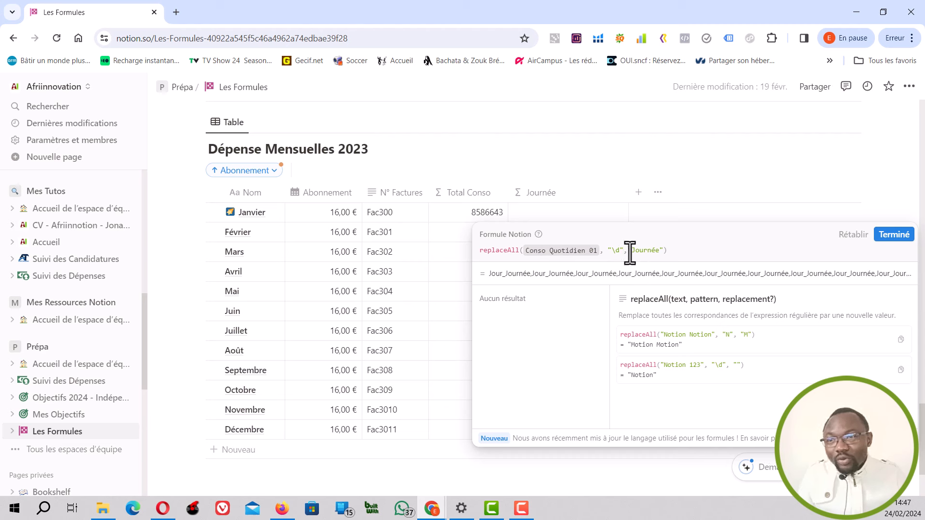
Change the replacement text in the Journée formula to "M" and apply the formula
{"action": "double_click", "coordinate": [644, 250]}
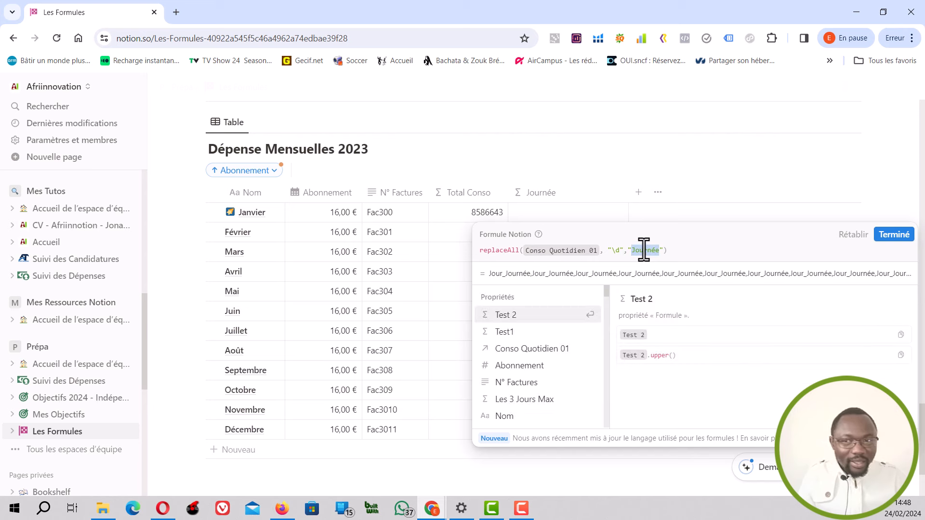
{"action": "type", "text": "M"}
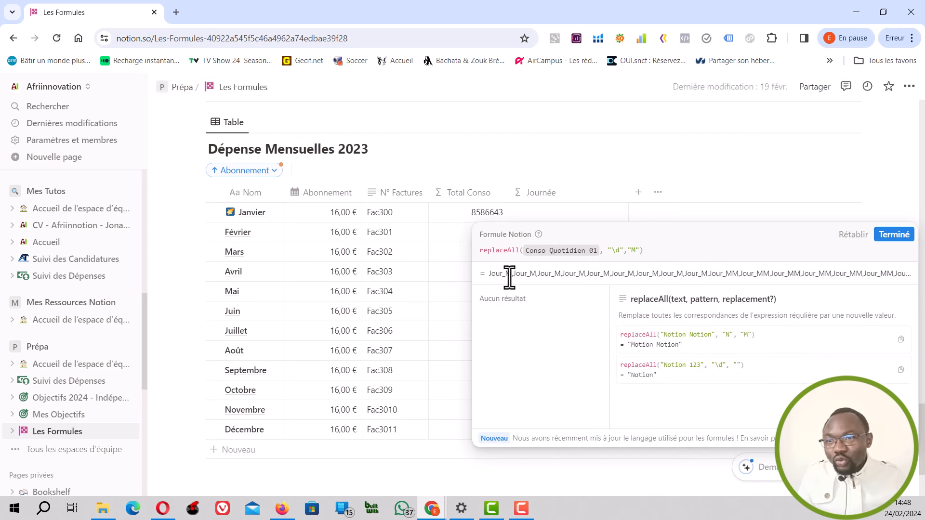
{"action": "left_click", "coordinate": [895, 237]}
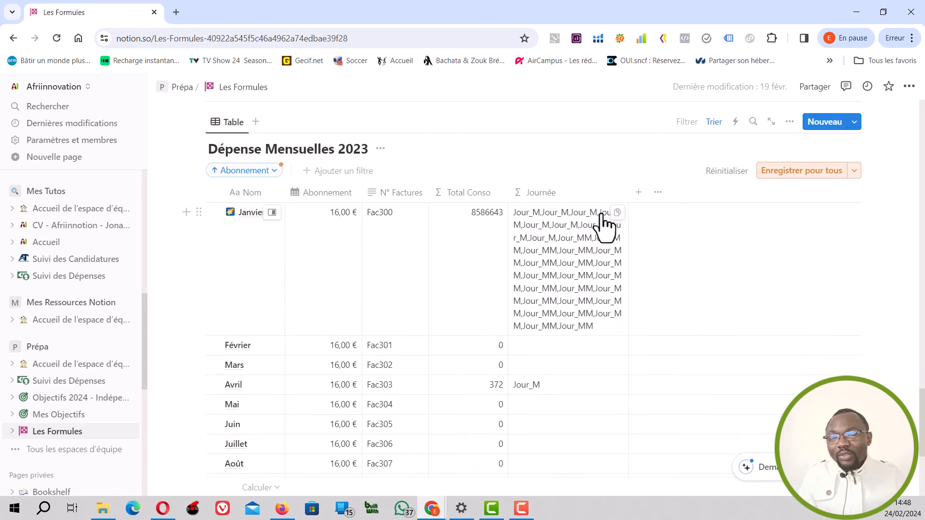